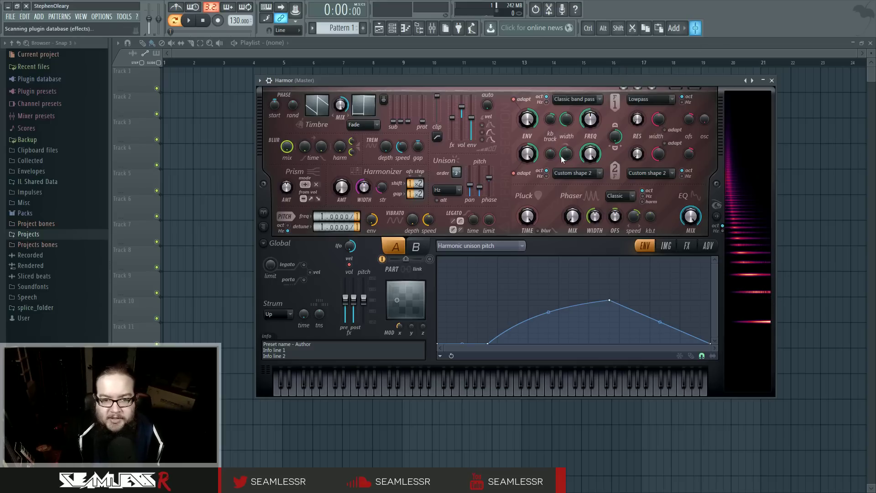
- Add a second Harmor instance to the project and place its window over the first one
key(F8)
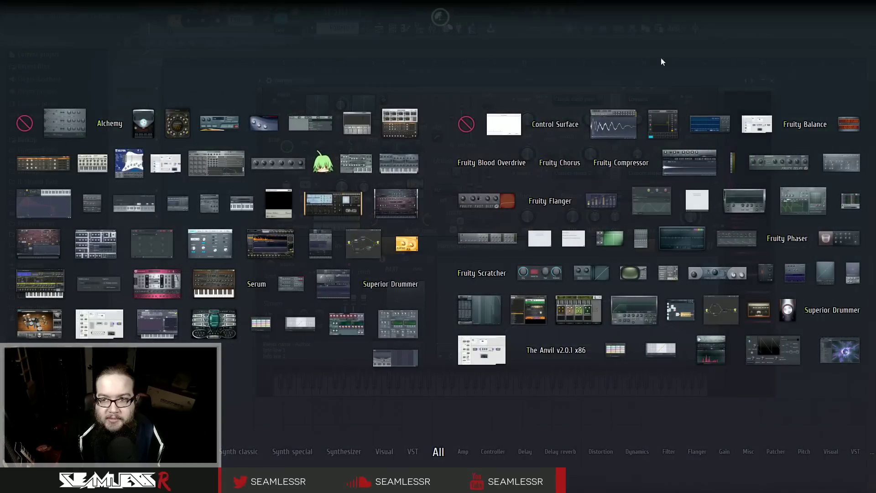
click(60, 249)
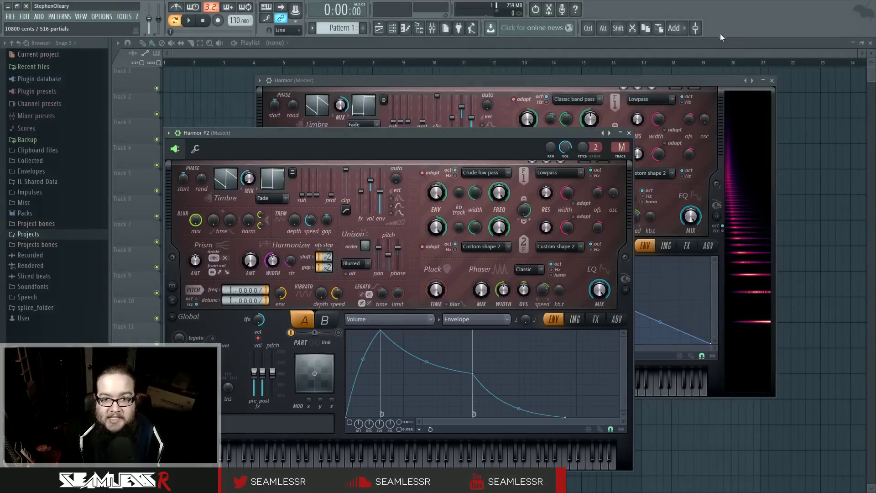
drag(494, 134, 663, 89)
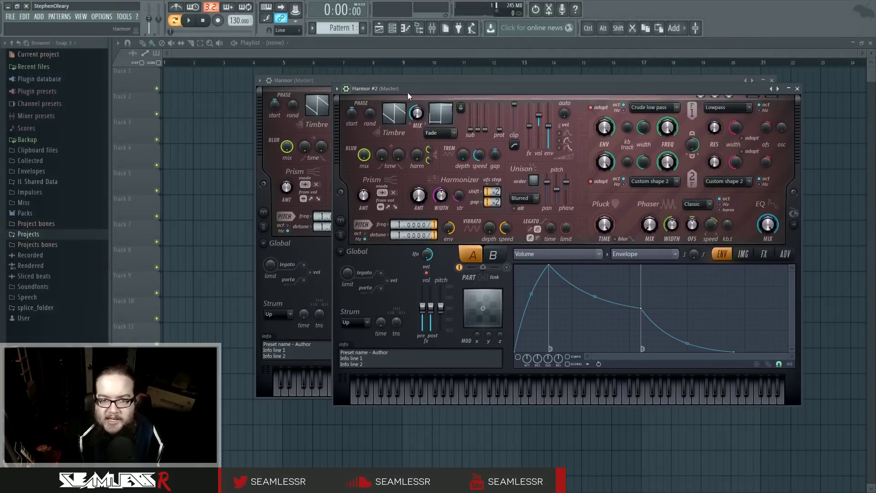
drag(408, 96, 396, 95)
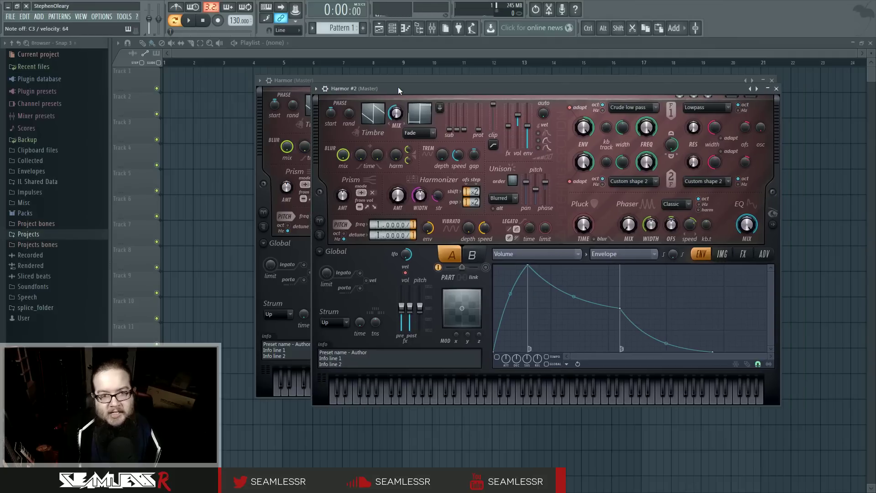
- Edit the Timbre 1 & 2 mix articulation and give its Modulation X mapping a straight ramp rising from zero to full
mouse_move(396, 113)
mouse_down()
mouse_move(396, 122)
mouse_move(398, 110)
mouse_up()
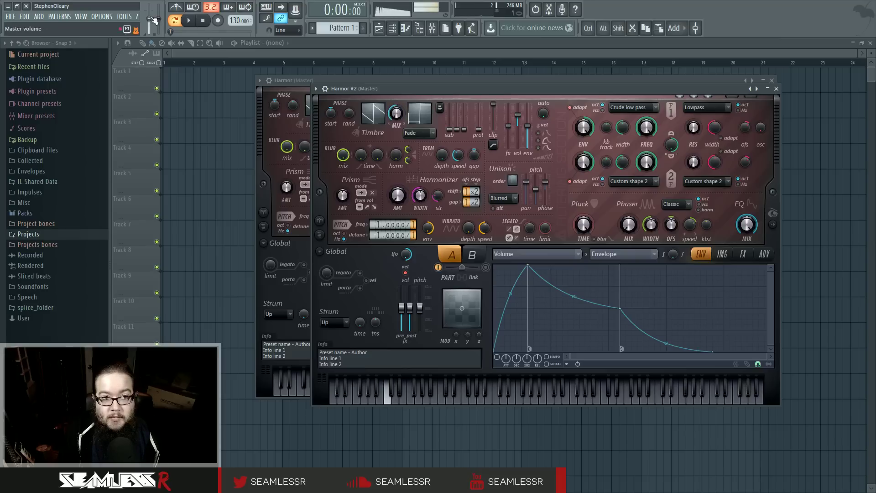
right_click(399, 114)
click(414, 136)
click(607, 254)
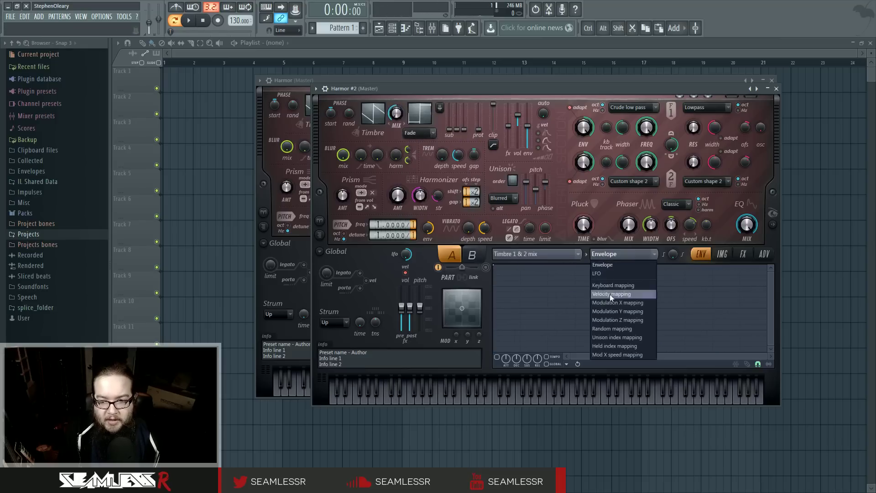
click(621, 306)
click(493, 269)
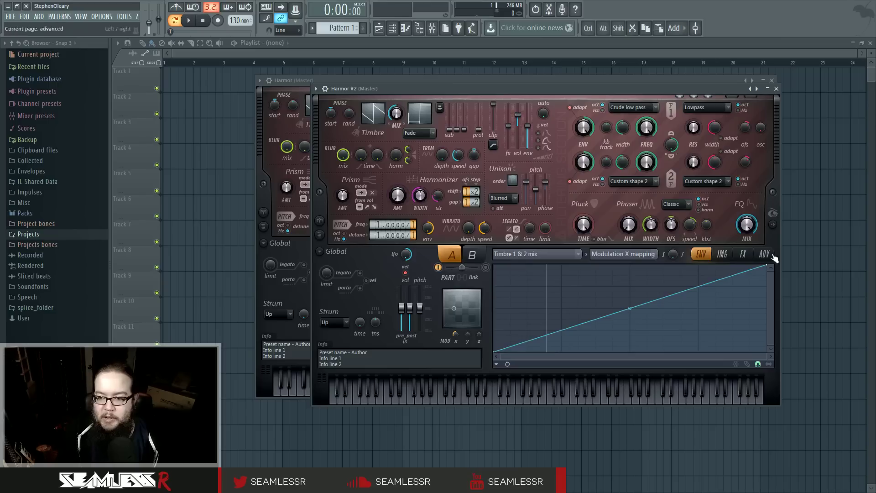
- Turn the Timbre mix knob back and forth to demonstrate blending between timbre 1 and timbre 2
drag(397, 118, 397, 114)
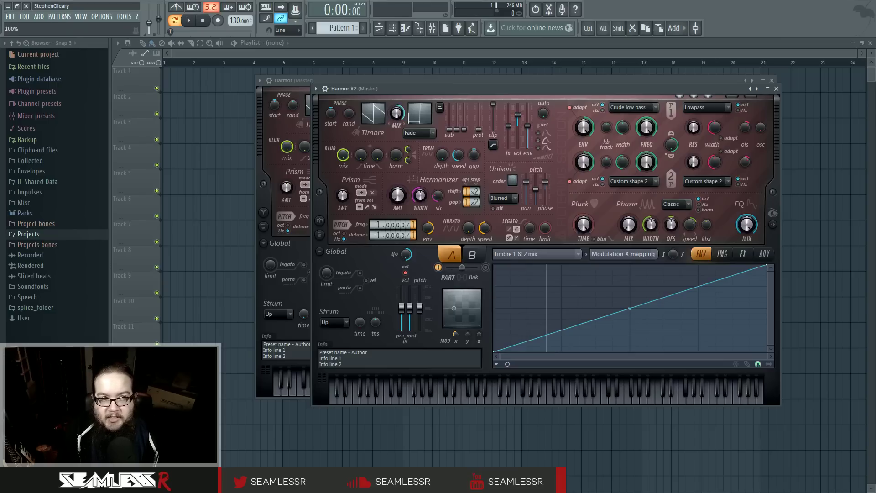
drag(397, 114, 397, 132)
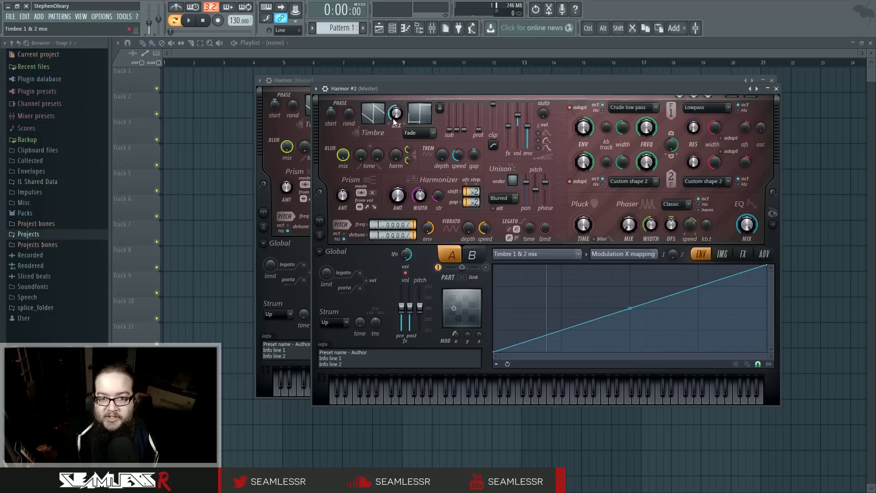
drag(397, 117, 397, 120)
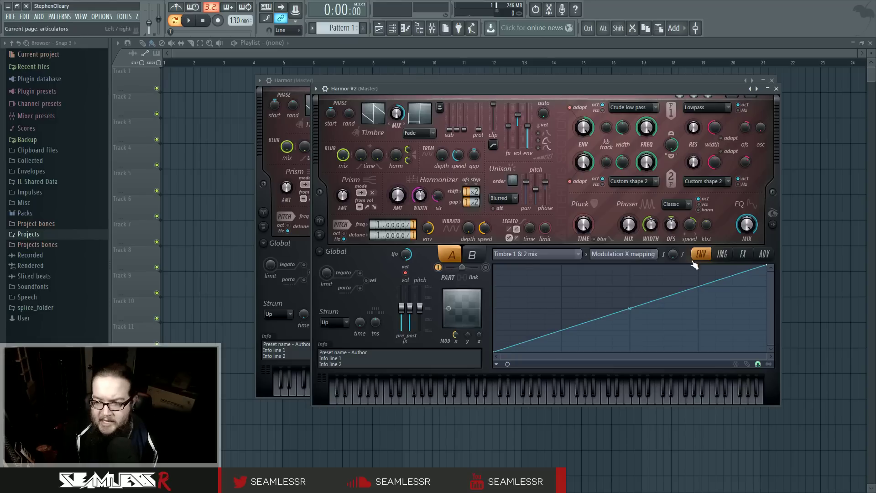
- Change the ramp's end point to Wave mode and shape the mapping into about two and a half cycles
right_click(764, 266)
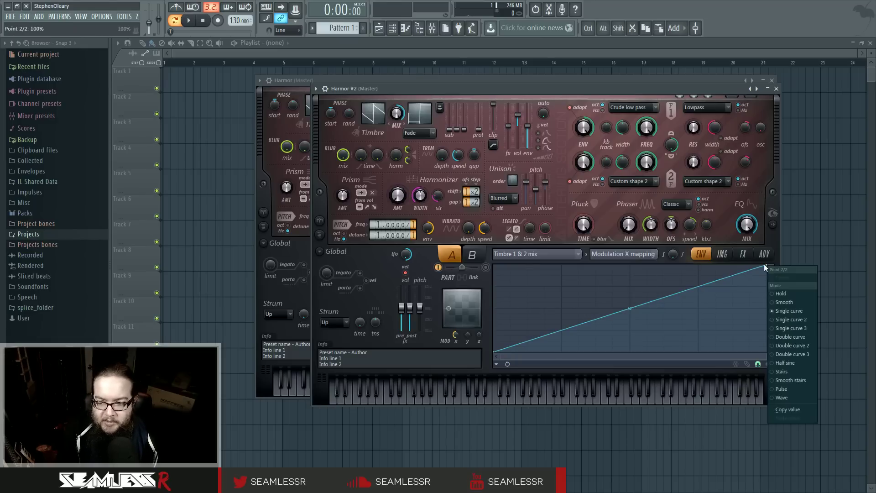
click(790, 397)
drag(627, 310, 629, 308)
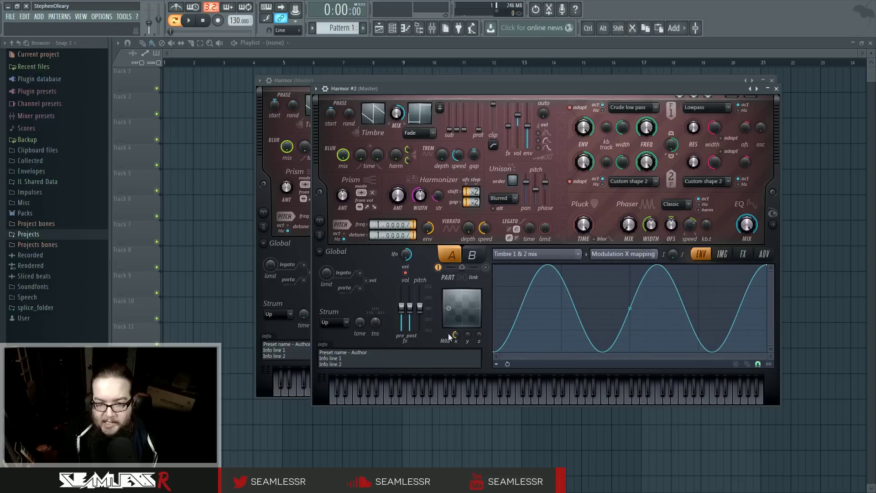
- Sweep modulation X to audition the wave mapping, and show the partials visualizer beside the second Harmor
drag(450, 335, 449, 333)
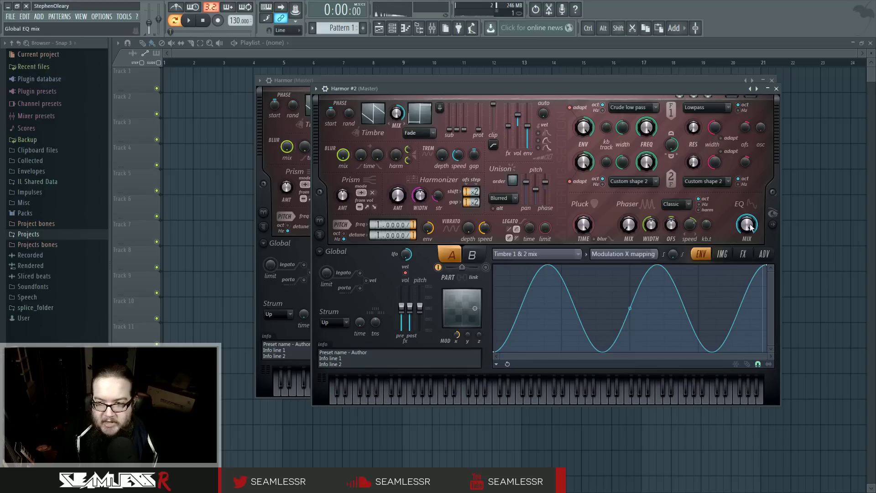
click(773, 213)
drag(612, 91, 546, 90)
drag(390, 333, 390, 315)
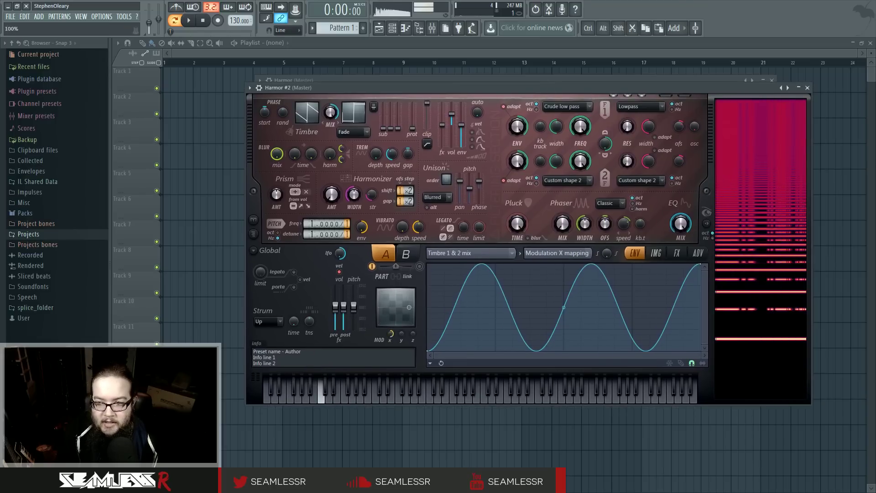
- Raise the wave's frequency to fill the mapping with dense cycles, and sweep modulation X while playing notes
drag(564, 309, 564, 285)
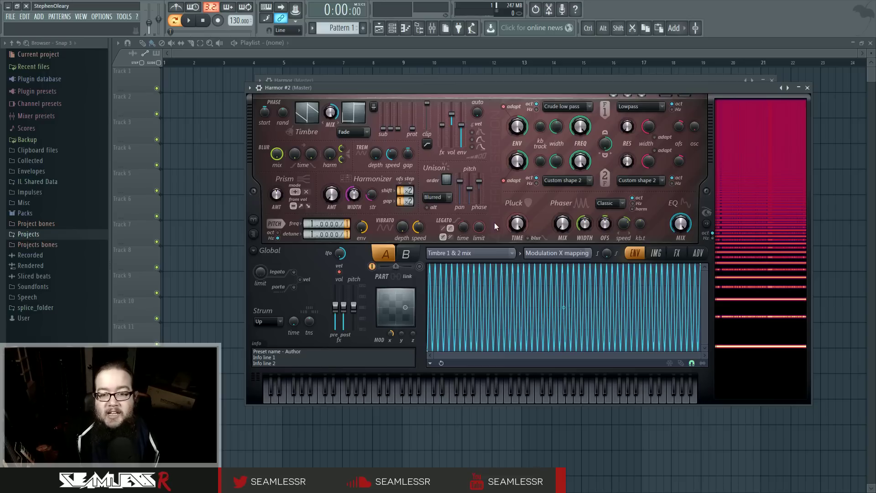
click(328, 398)
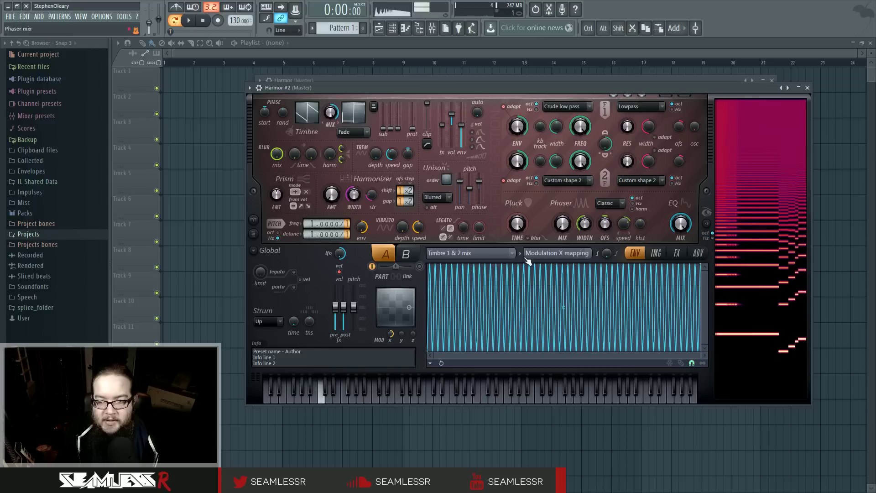
drag(385, 332, 385, 348)
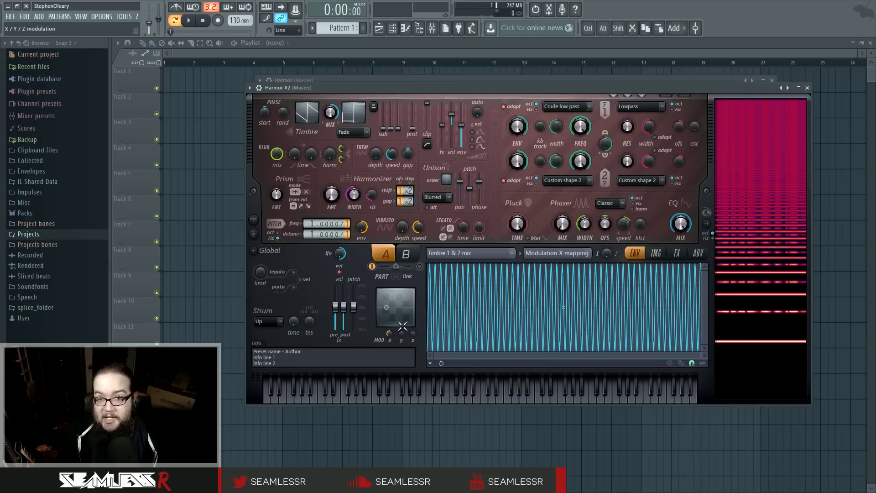
- Return to the original Harmor and inspect its Unison pitch thickness envelope and Harmonic unison pitch curve
click(807, 87)
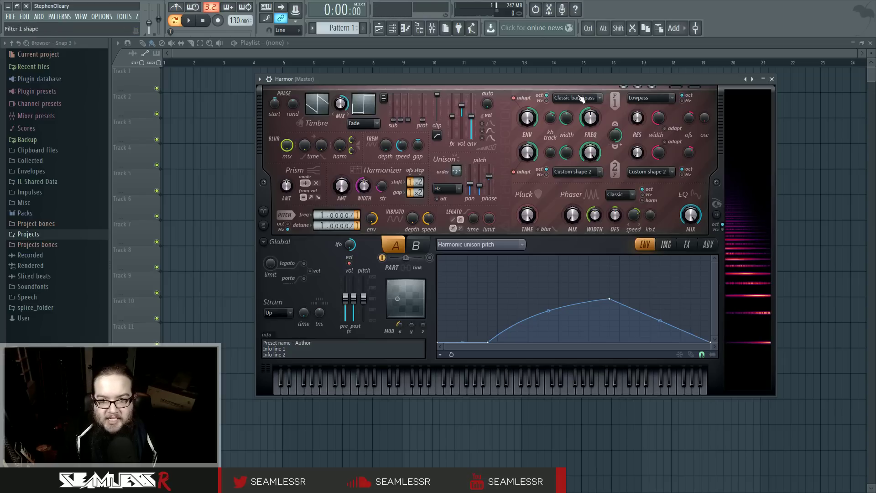
right_click(486, 194)
click(496, 215)
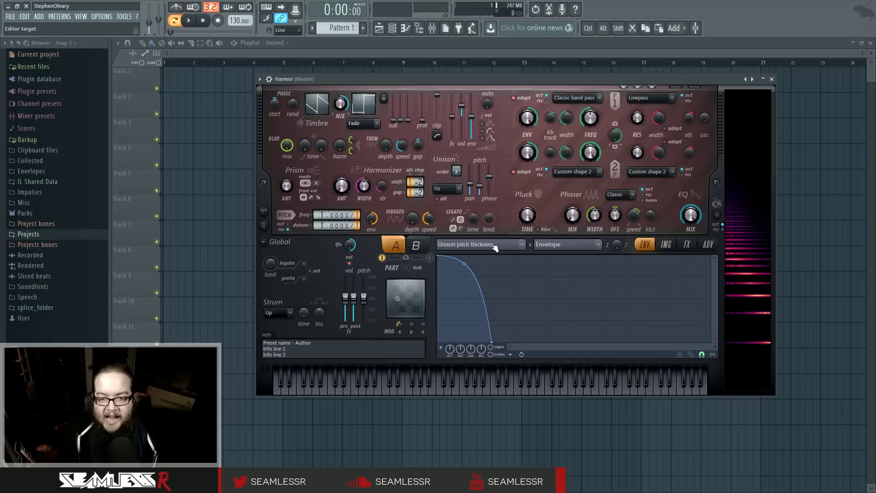
click(490, 244)
click(603, 262)
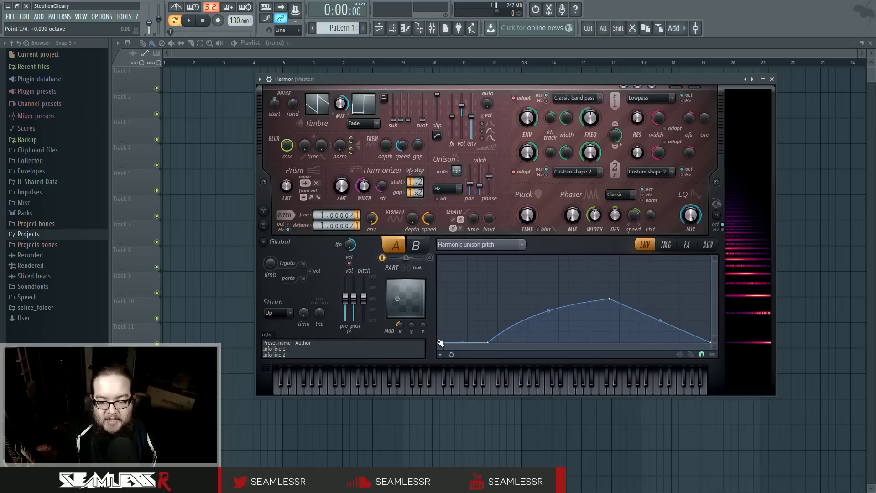
- Review the original patch's effects, checking the distortion type
click(686, 244)
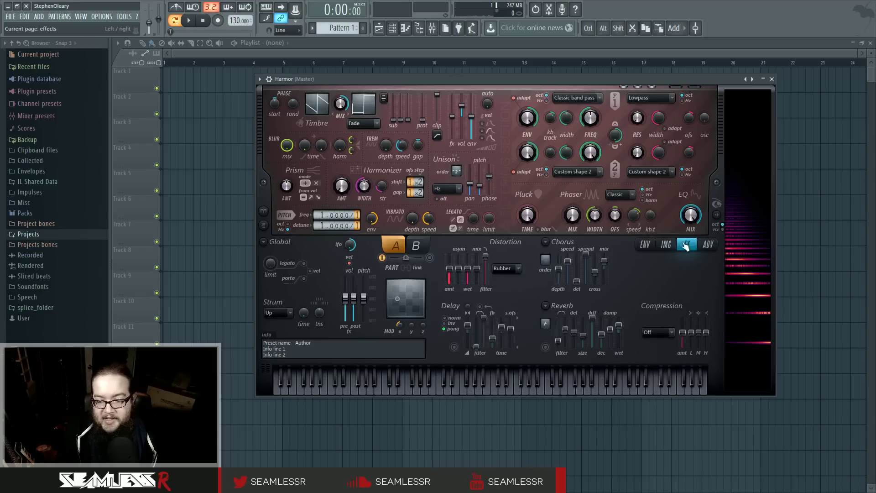
click(511, 268)
click(511, 268)
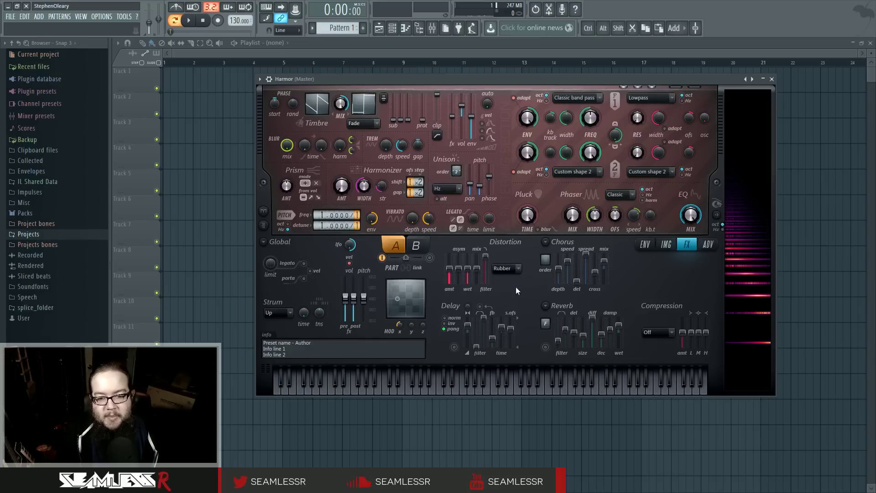
- Go back to the original patch's envelopes and show the Timbre 1 & 2 mix mapping for Modulation X
click(644, 244)
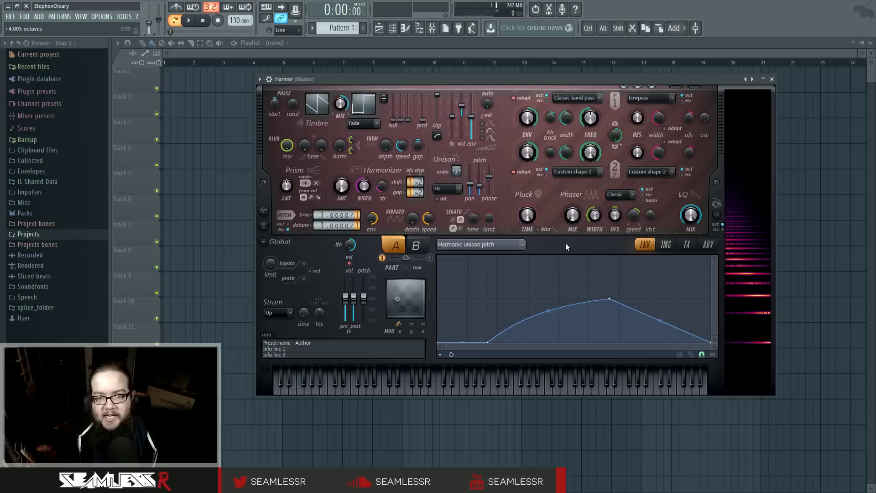
right_click(340, 103)
click(364, 196)
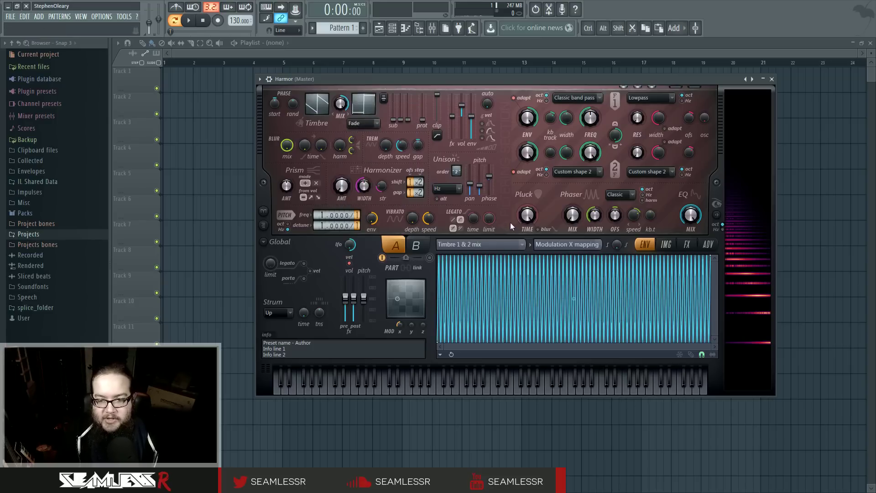